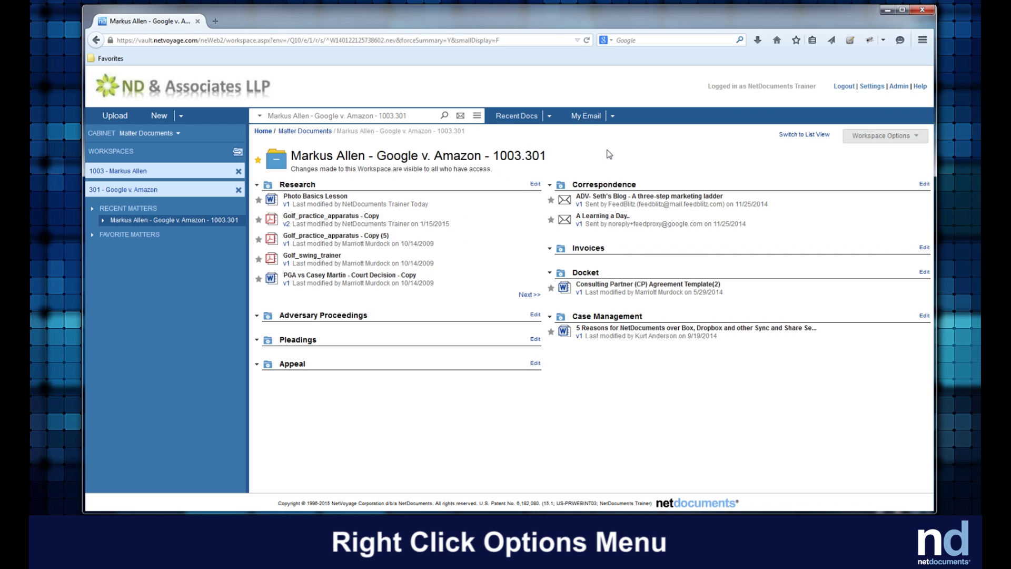
Step: Add 'Check out as new version' to the document menu, then check out Photo Basics Lesson with it
right_click(341, 200)
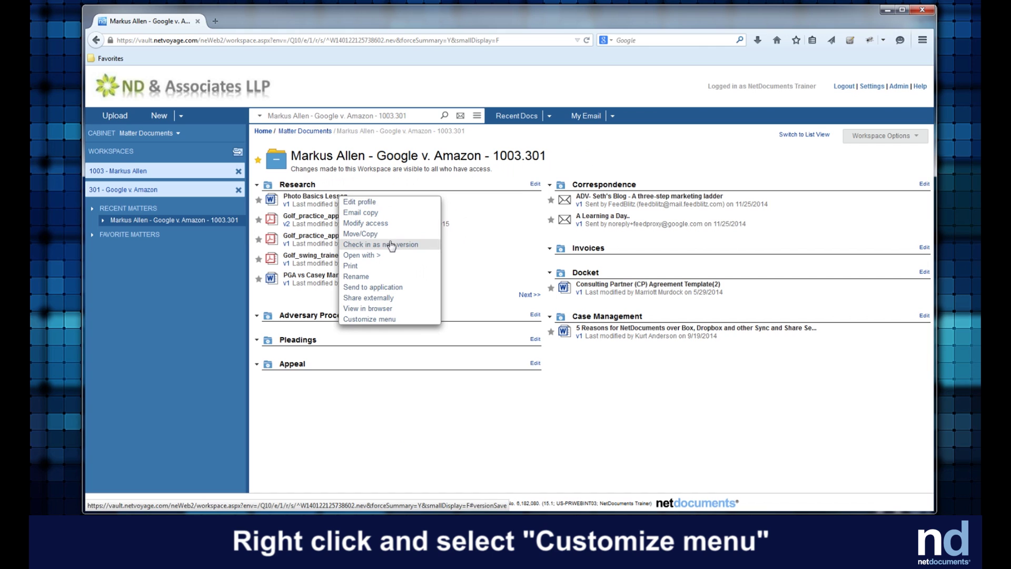
click(387, 319)
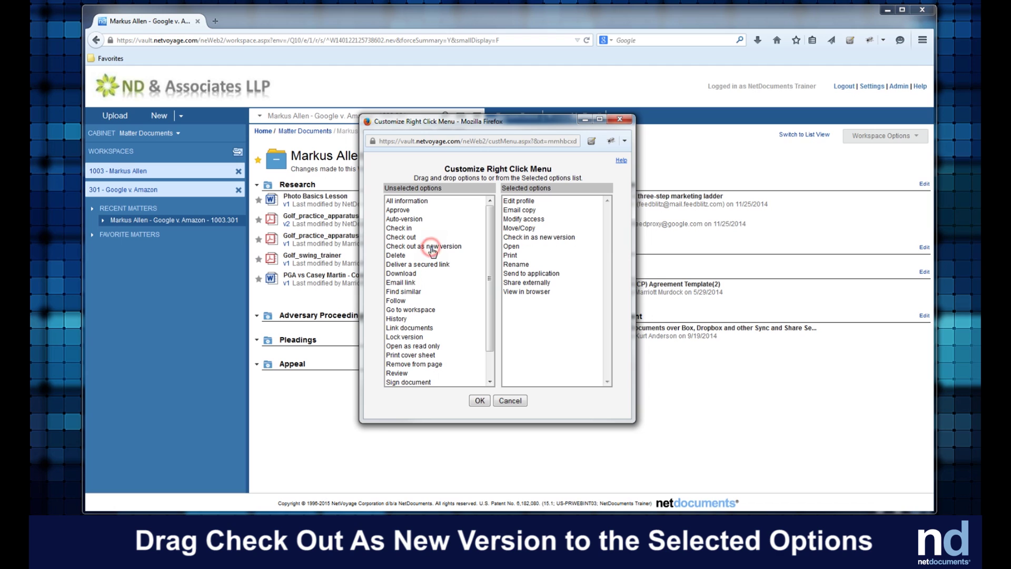
drag(432, 252, 546, 250)
click(478, 401)
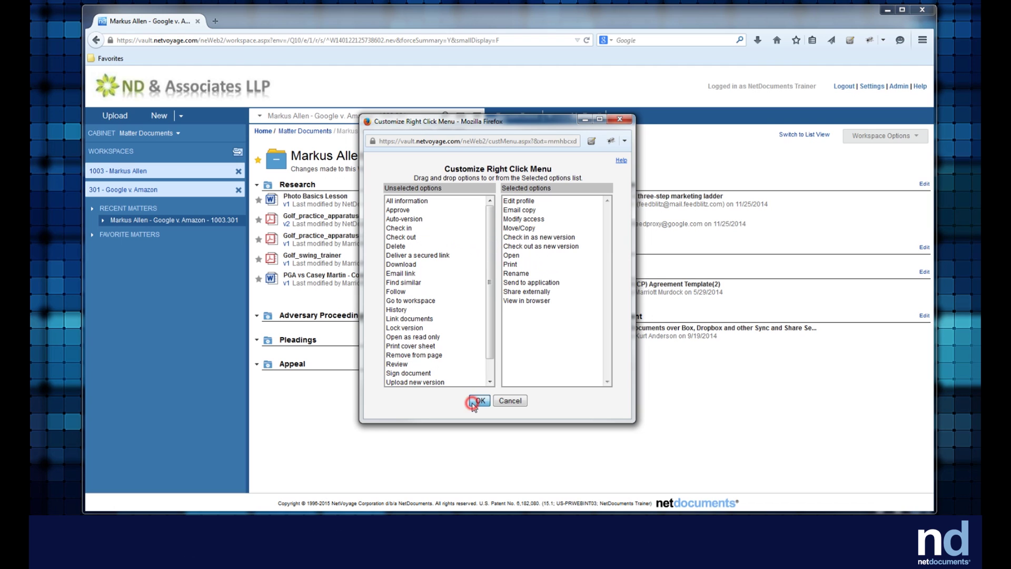
right_click(289, 200)
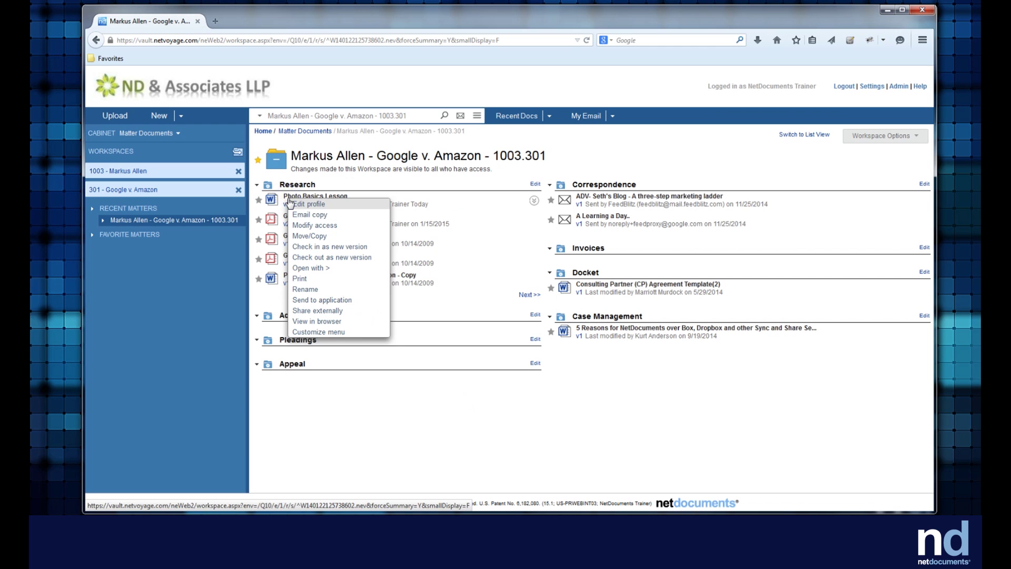
click(328, 259)
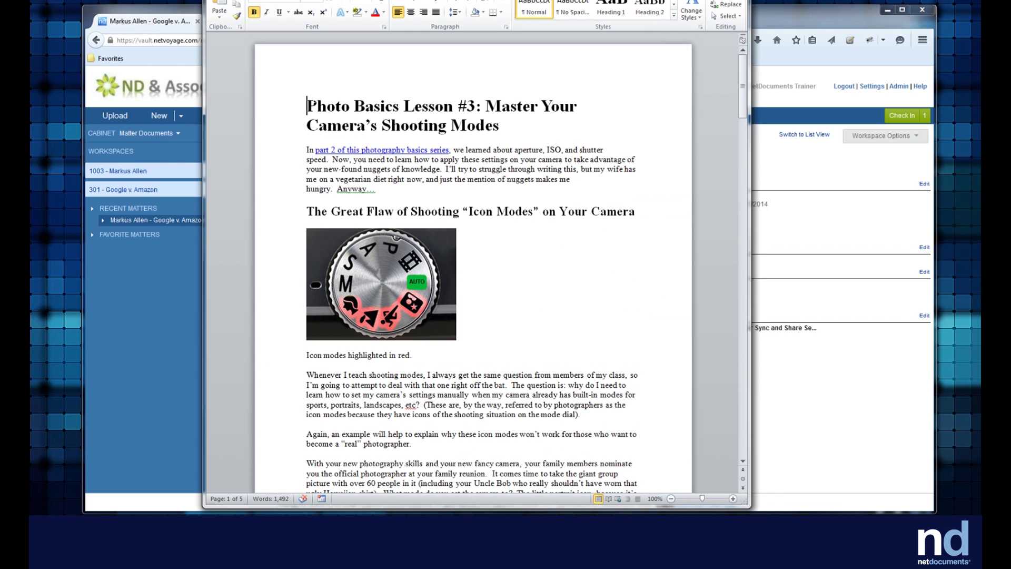
text(Ed)
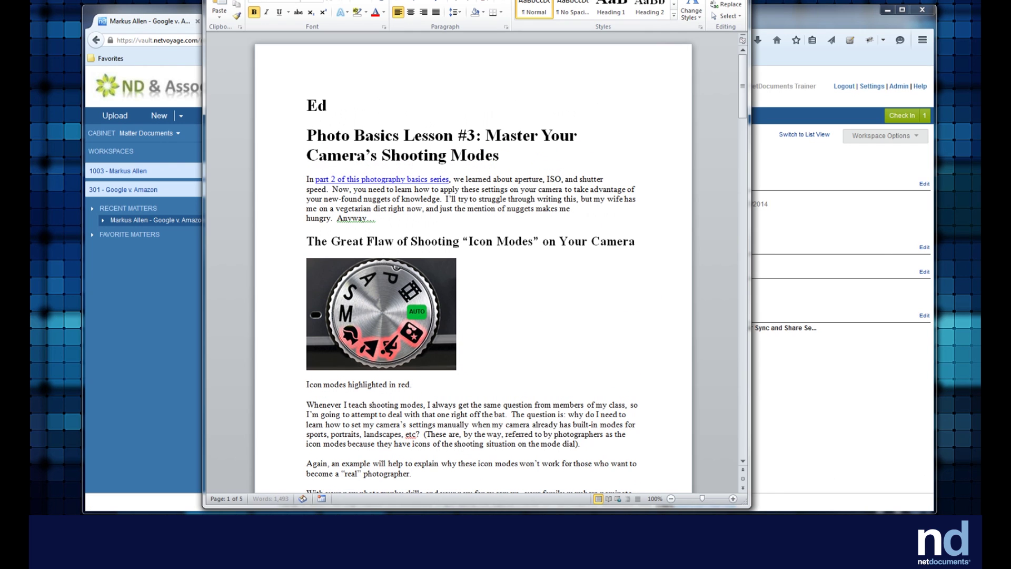
text(ited)
Step: Save and close the edited Photo Basics Lesson in Word, then check it back in as version 2
key(alt+F4)
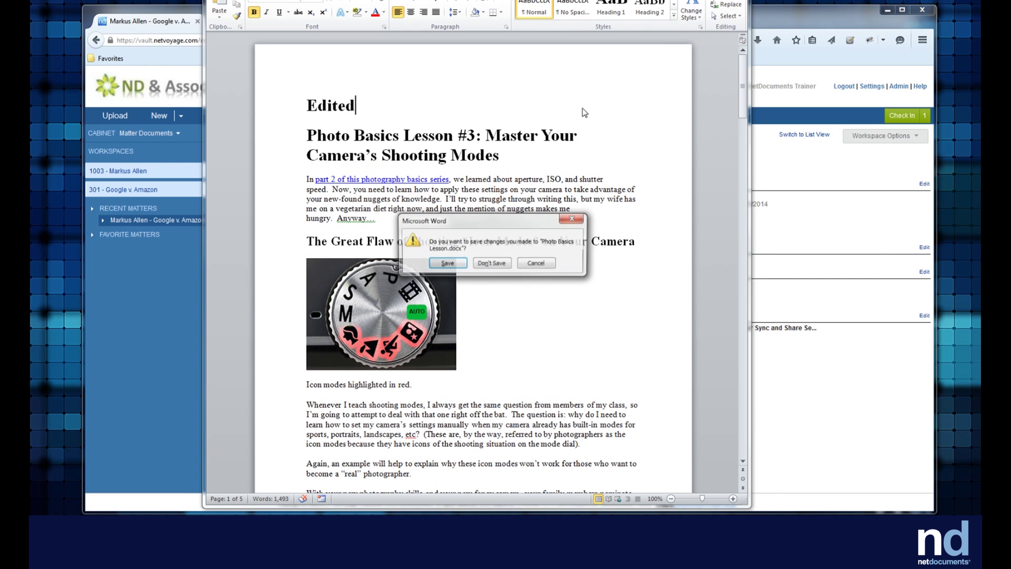
click(448, 263)
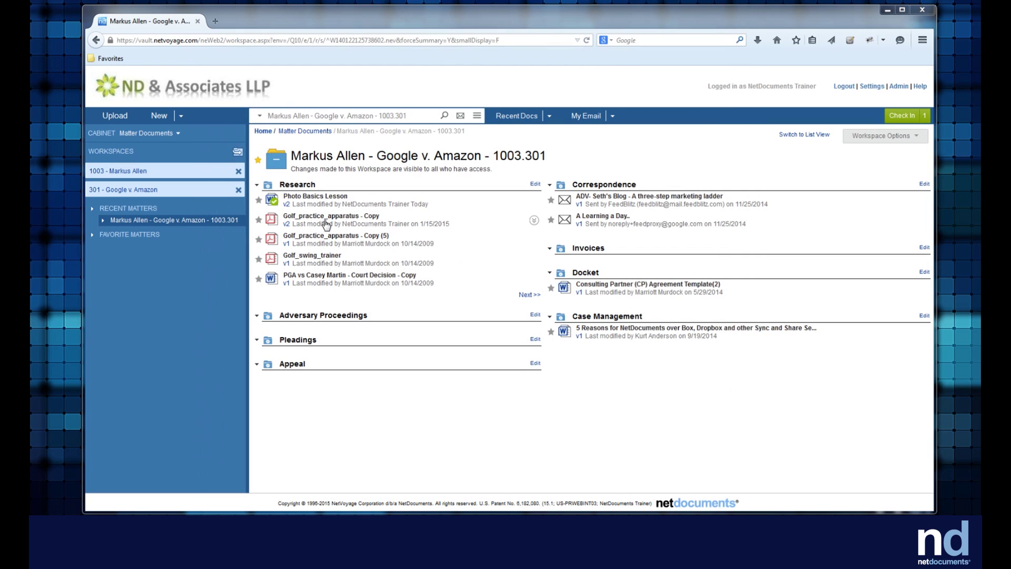
click(272, 203)
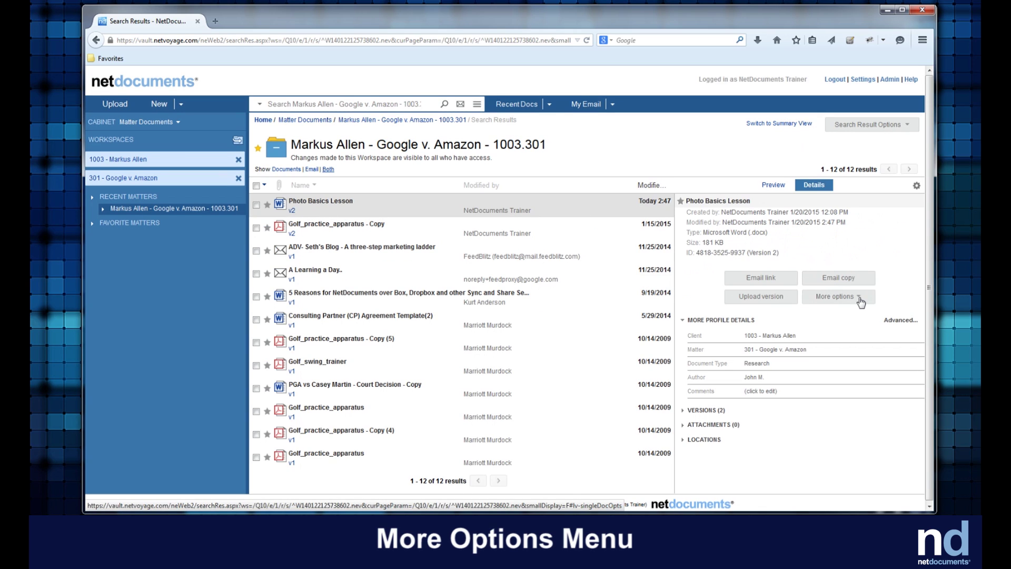
Step: Open the More options menu for Photo Basics Lesson from its Details pane
click(861, 303)
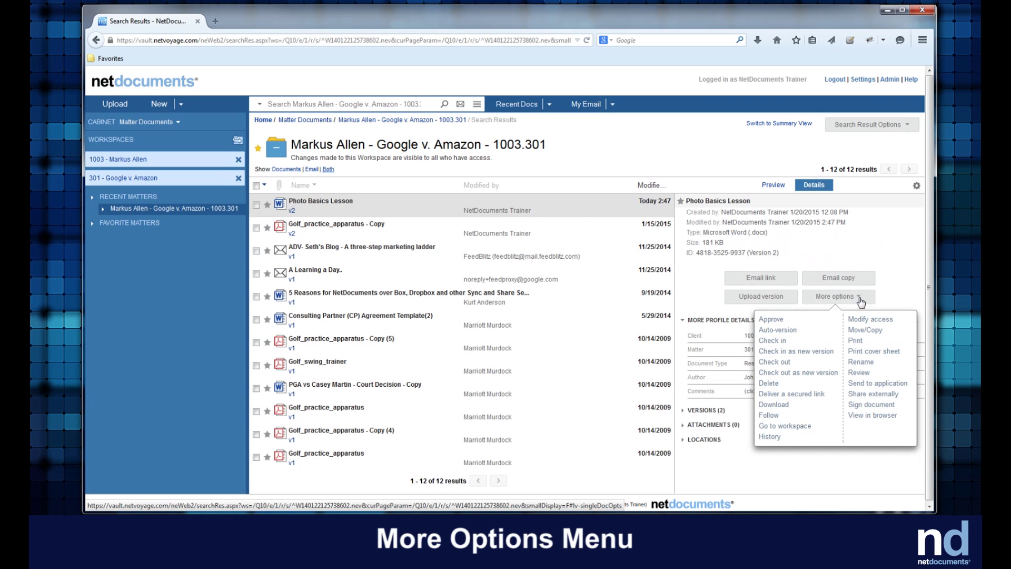